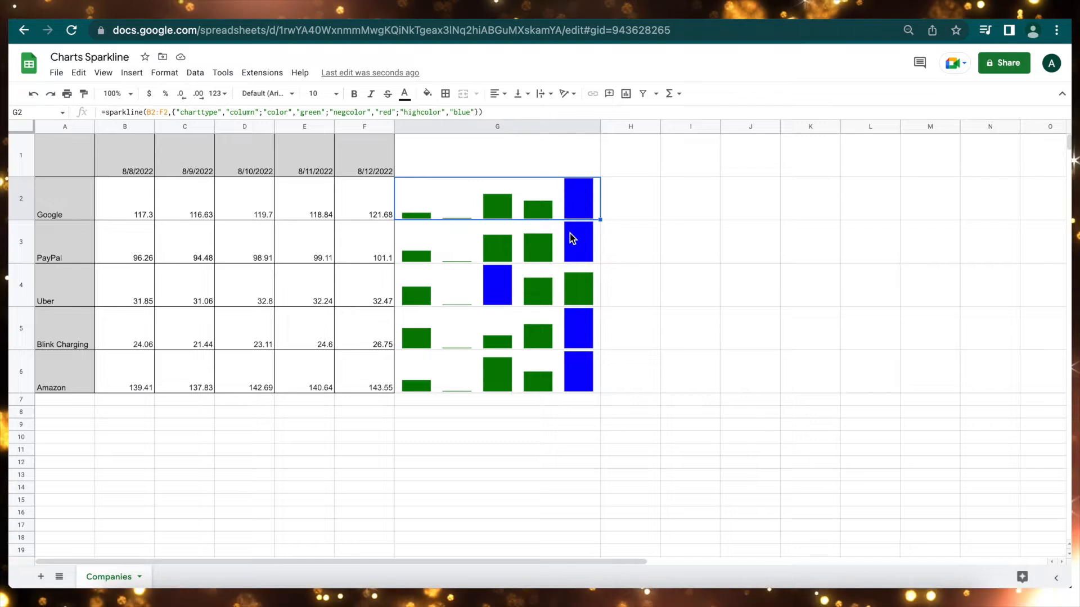
{"action": "left_click", "coordinate": [625, 255]}
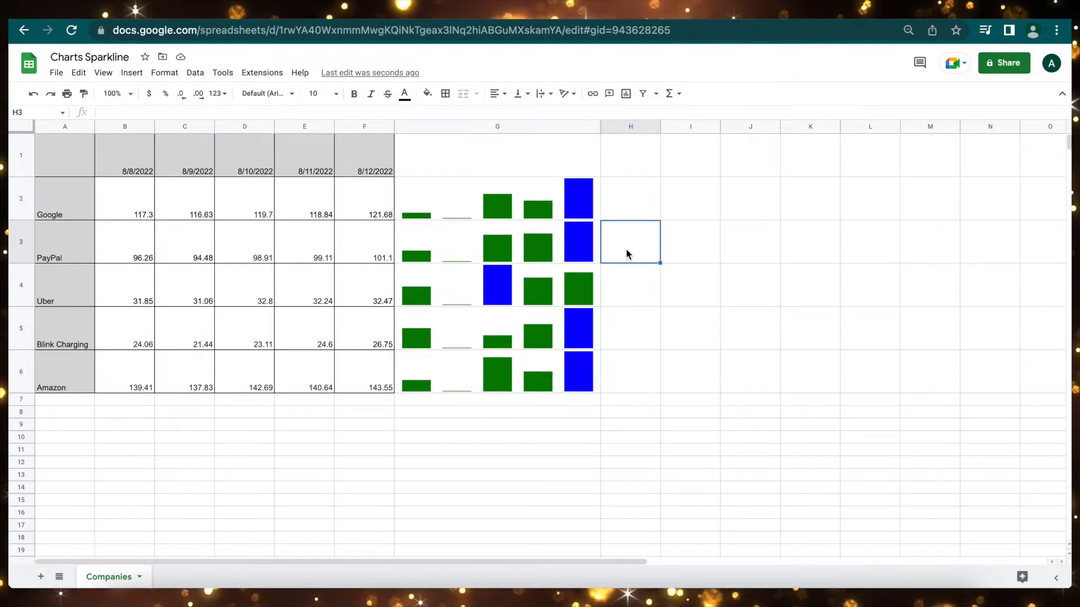
{"action": "left_click", "coordinate": [626, 94]}
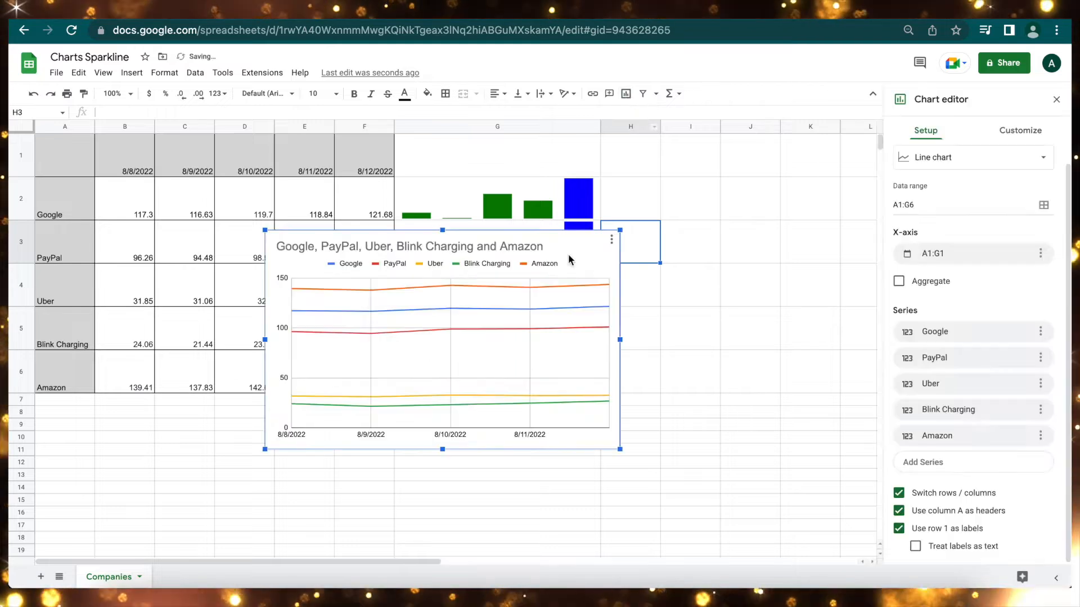
{"action": "left_click", "coordinate": [576, 245]}
{"action": "left_click_drag", "start_coordinate": [592, 264], "coordinate": [800, 210]}
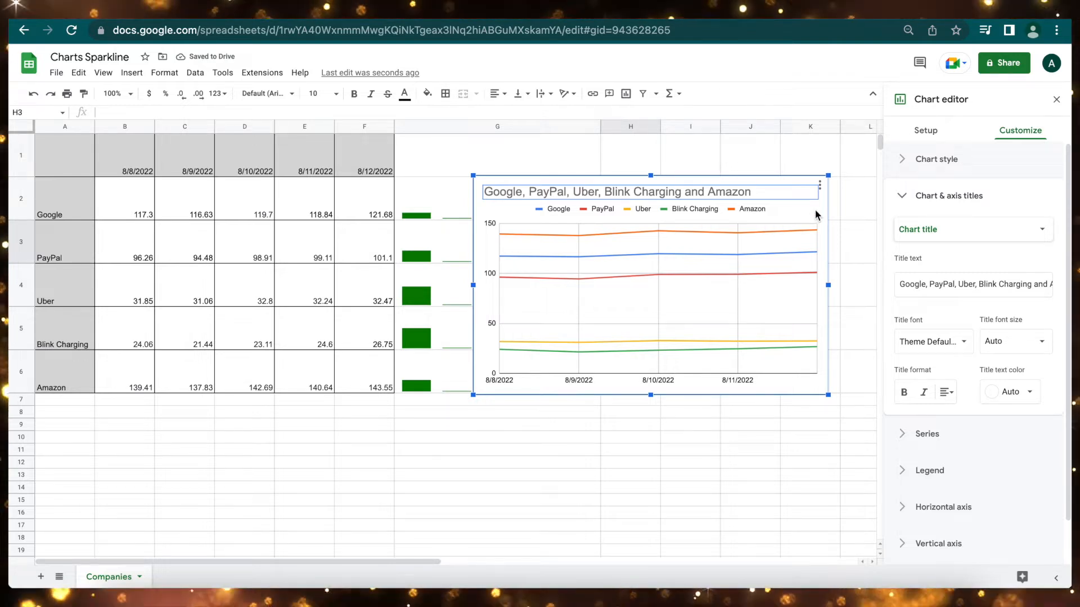
{"action": "key", "text": "Delete"}
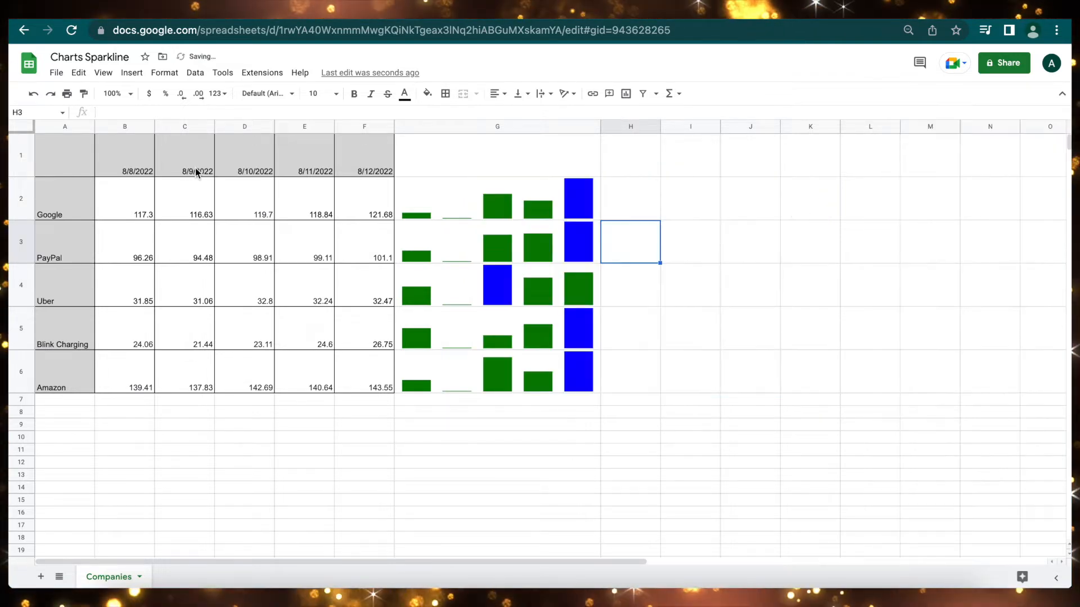
Insert a chart from the company price table in A1:F6 and place it beside the table, over the sparklines
{"action": "left_click_drag", "start_coordinate": [81, 150], "coordinate": [120, 178]}
{"action": "left_click_drag", "start_coordinate": [250, 282], "coordinate": [359, 367]}
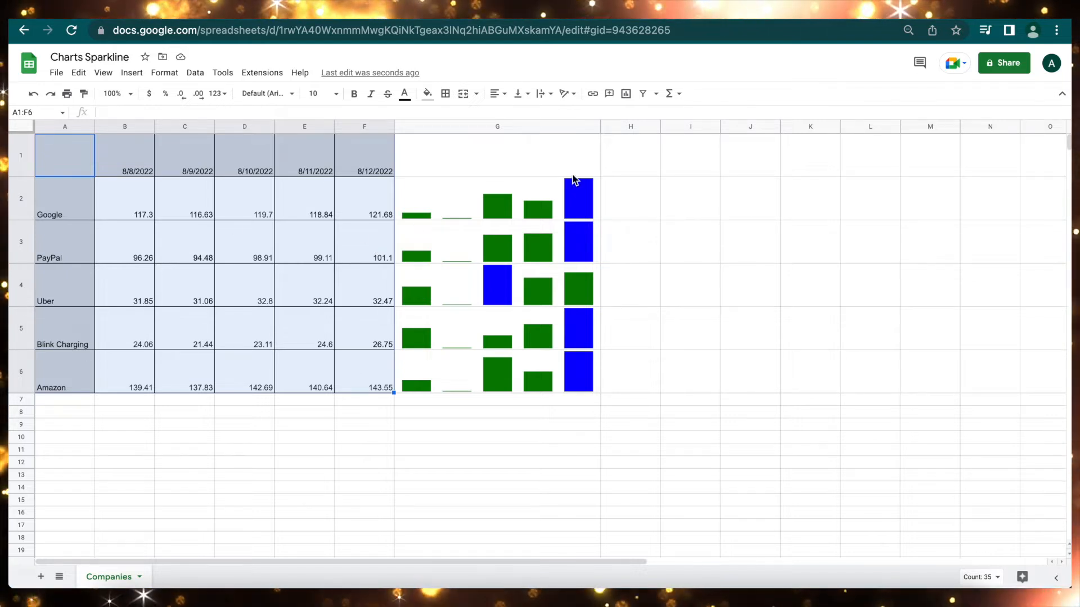
{"action": "left_click", "coordinate": [627, 94]}
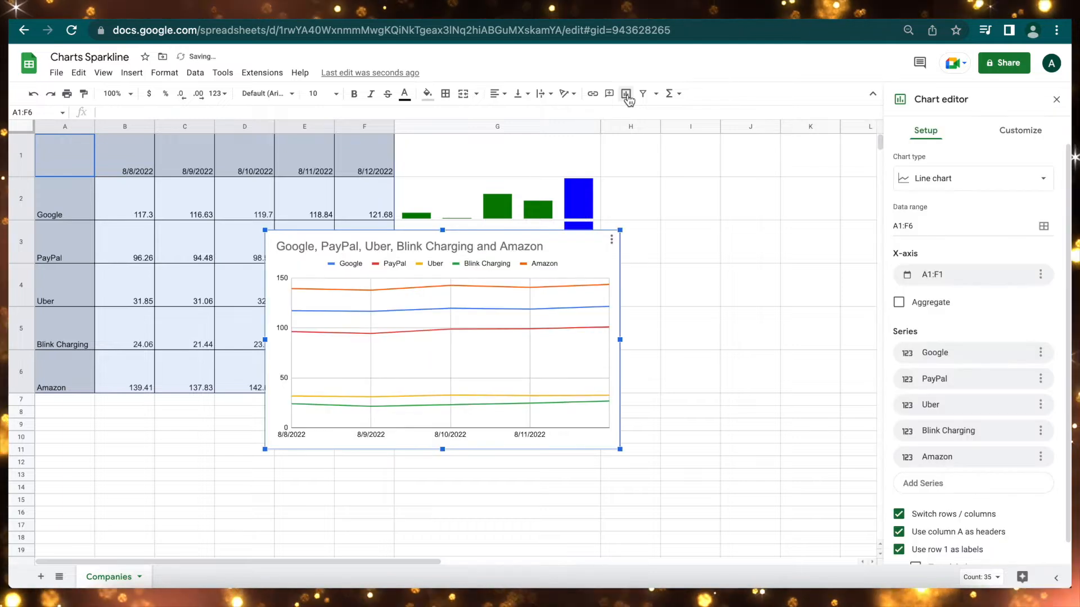
{"action": "left_click_drag", "start_coordinate": [575, 262], "coordinate": [796, 195]}
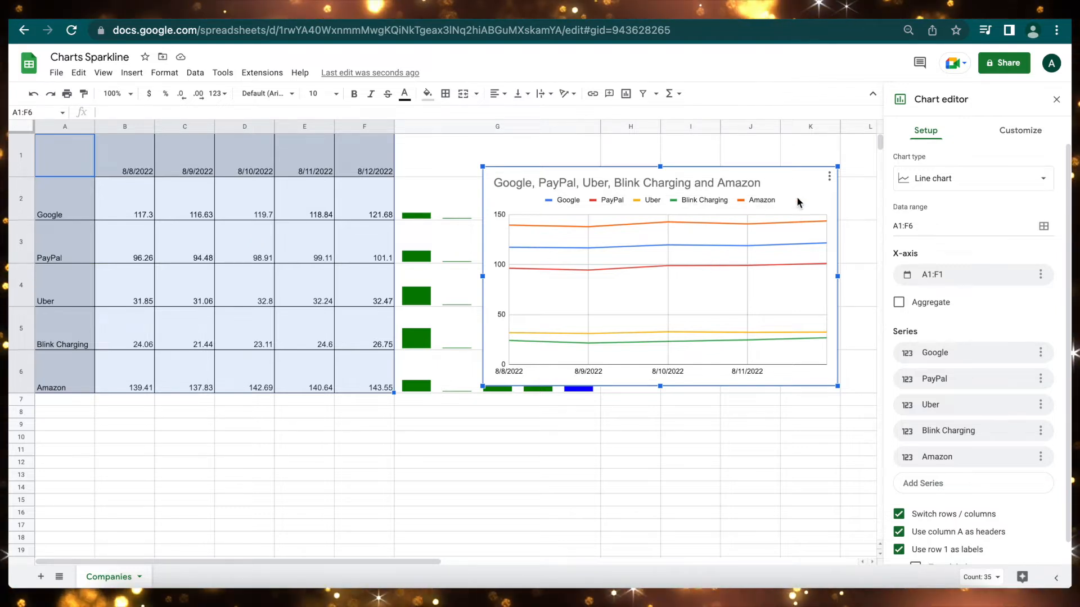
Try the column chart type on the chart, and return it to a line chart
{"action": "left_click", "coordinate": [956, 179]}
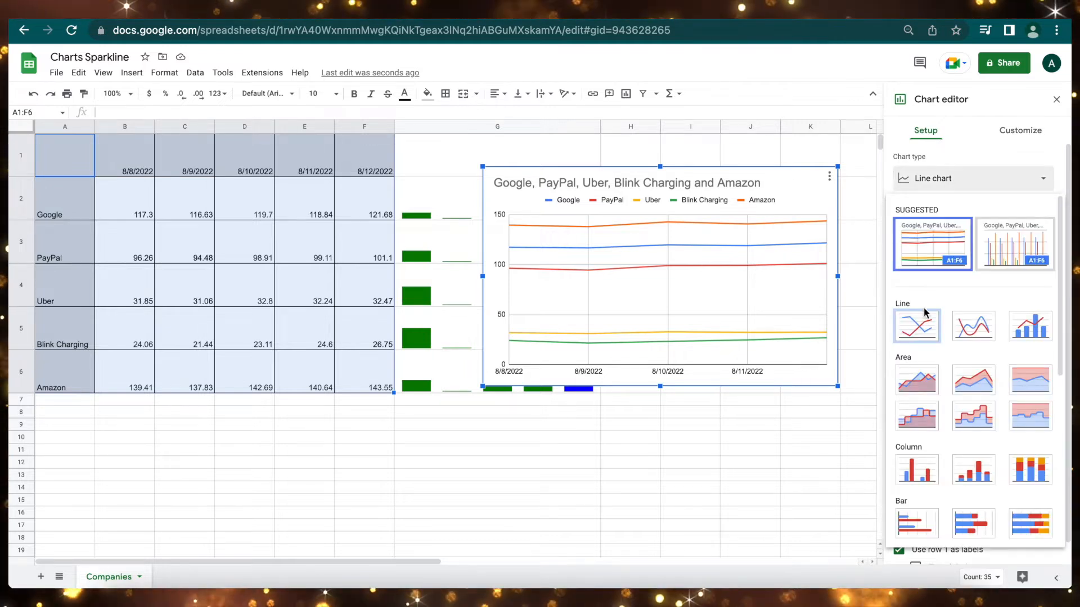
{"action": "left_click", "coordinate": [920, 465]}
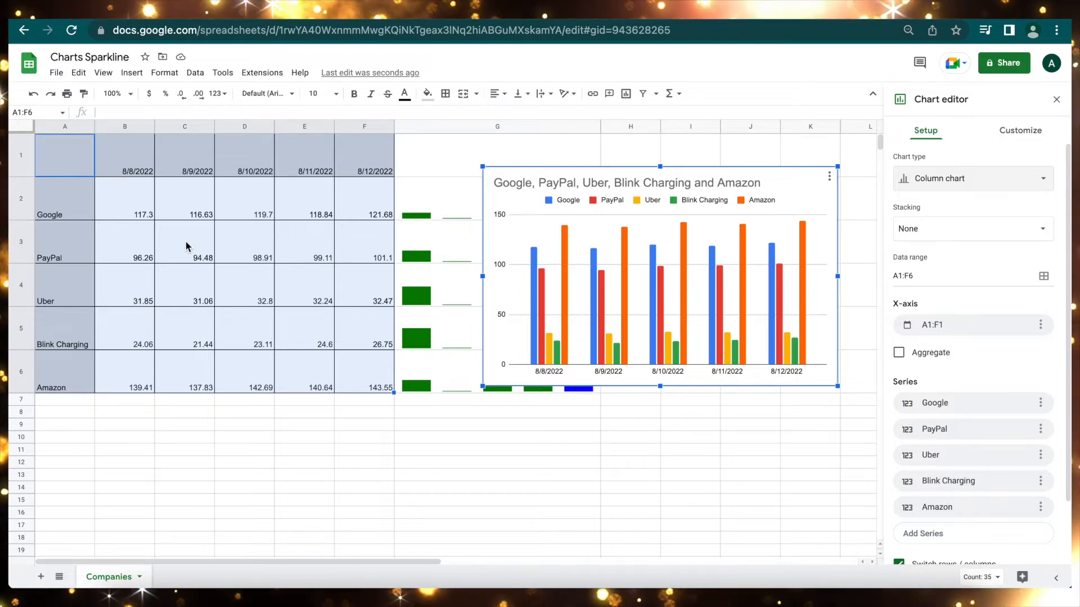
{"action": "left_click", "coordinate": [951, 183]}
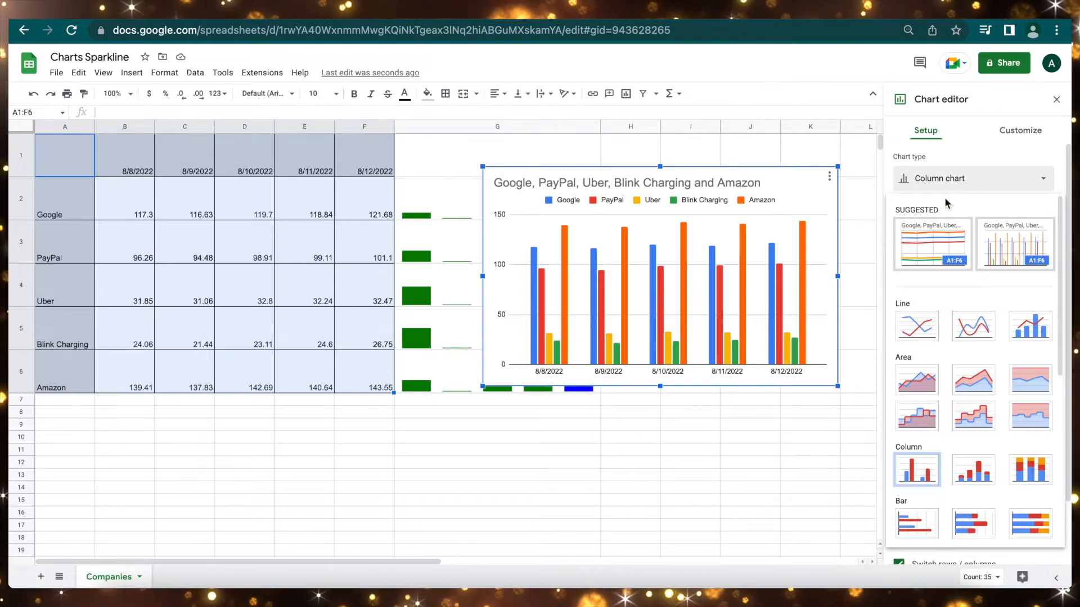
{"action": "left_click", "coordinate": [921, 329]}
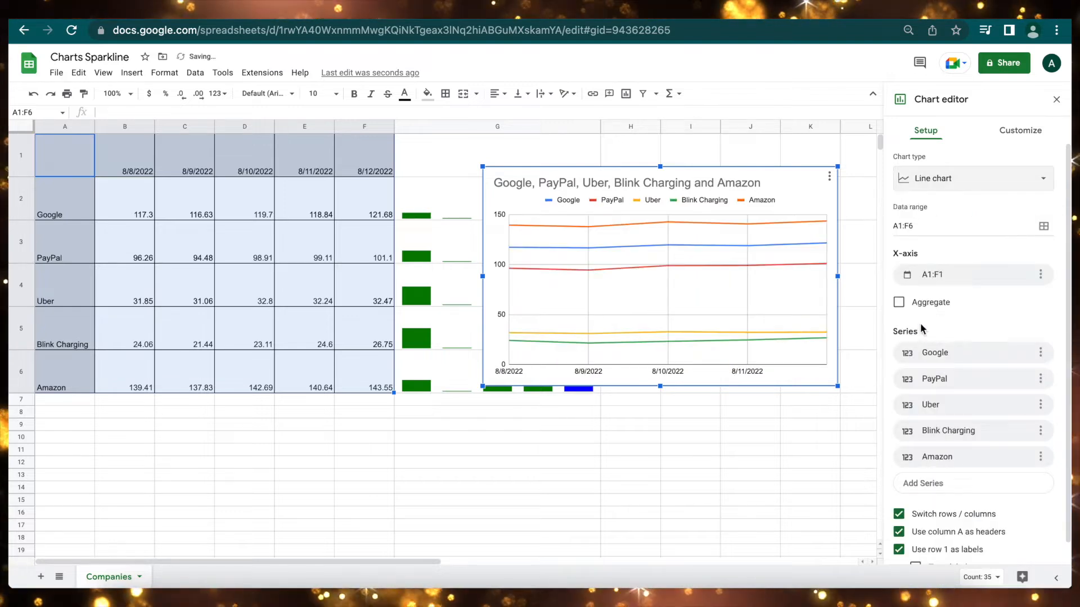
Change Google's prices to 50 for 8/8/2022 and 70 for 8/10/2022
{"action": "left_click", "coordinate": [129, 210]}
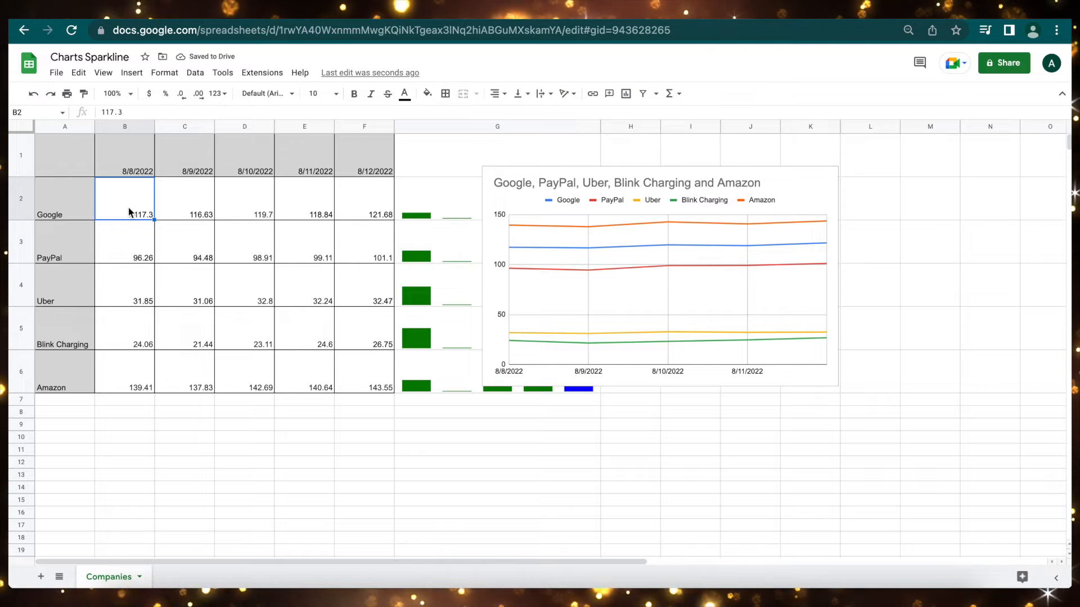
{"action": "type", "text": "50"}
{"action": "left_click", "coordinate": [272, 213]}
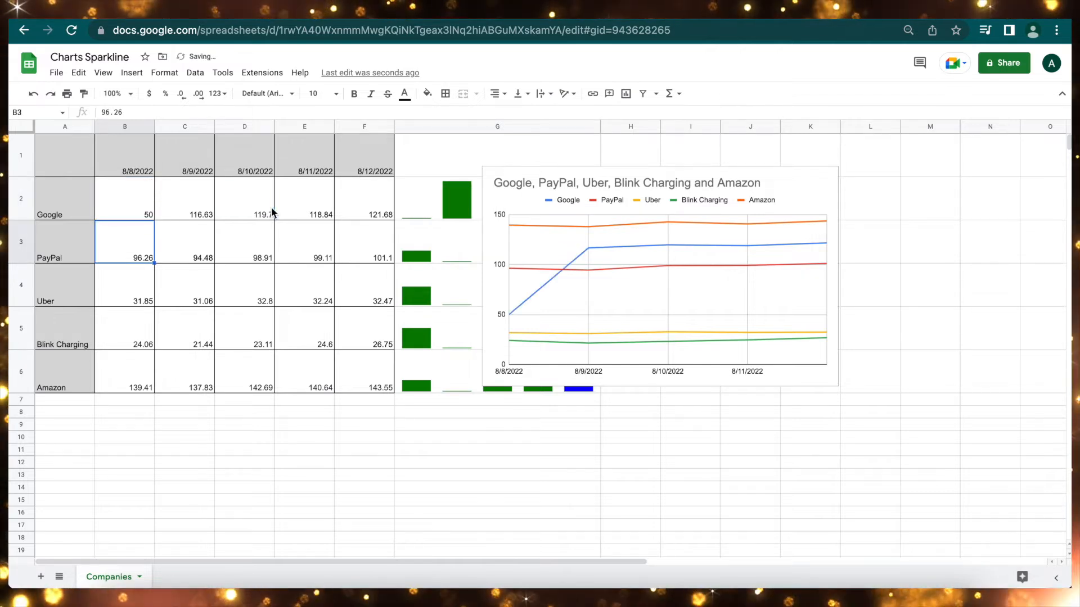
{"action": "type", "text": "70"}
{"action": "key", "text": "Return"}
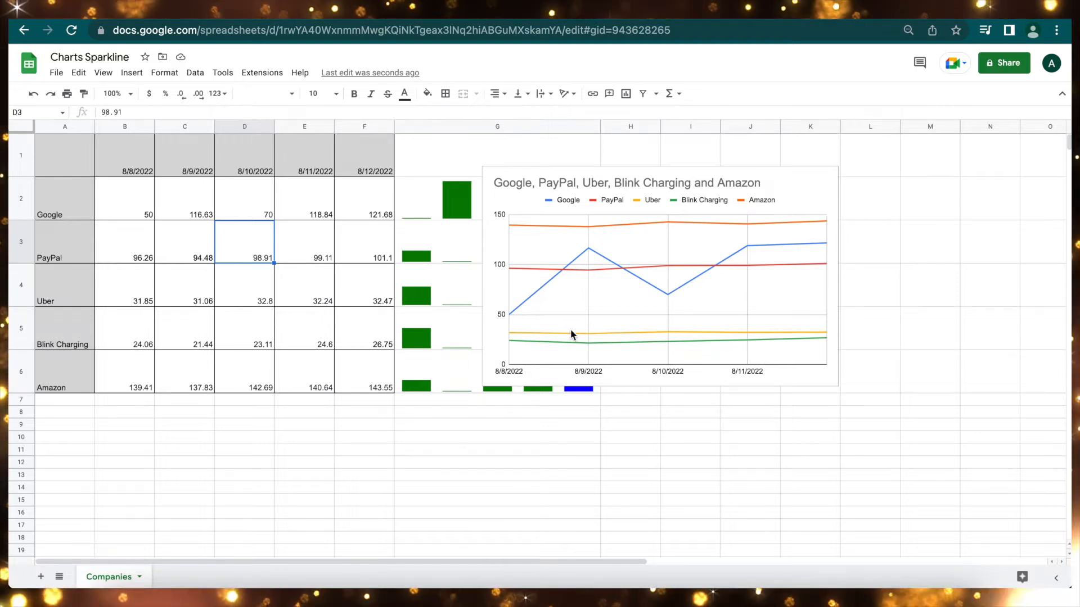
Open the line chart for editing and look at the customization settings of its title
{"action": "left_click", "coordinate": [784, 182]}
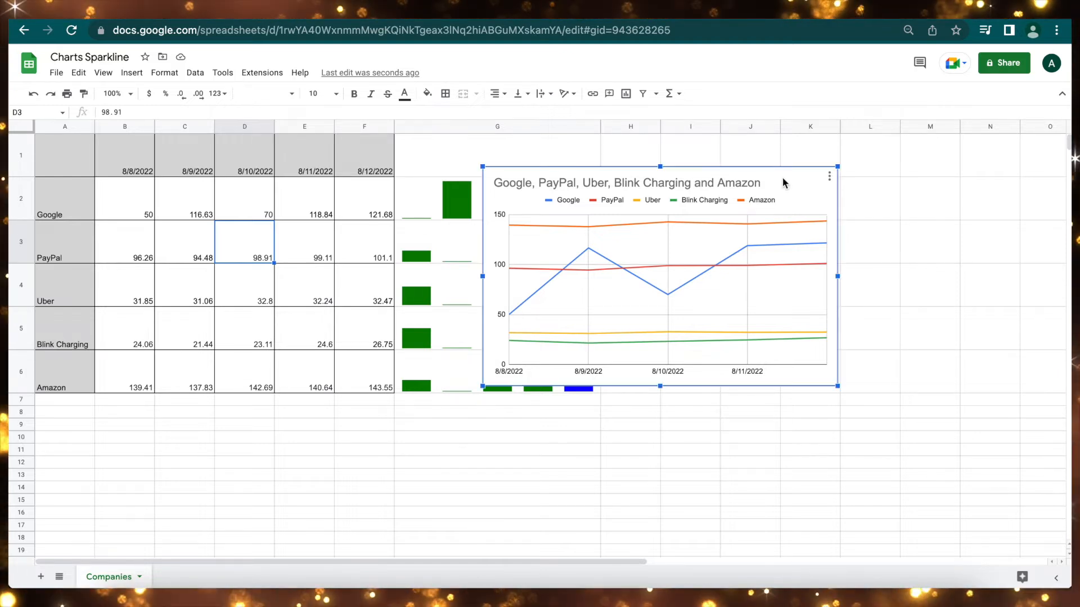
{"action": "left_click", "coordinate": [829, 179]}
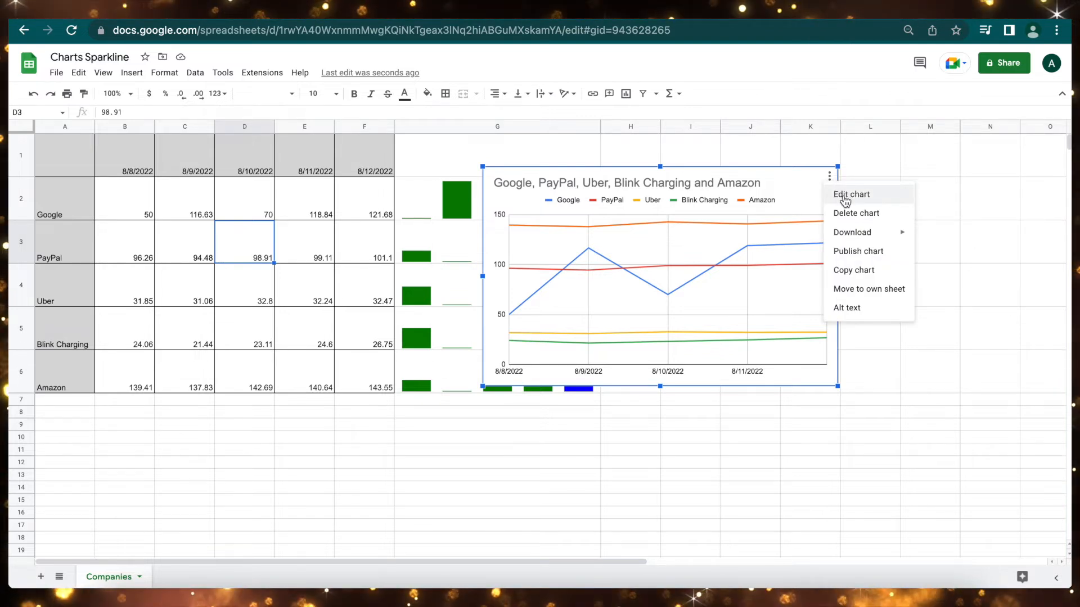
{"action": "left_click", "coordinate": [845, 197]}
{"action": "double_click", "coordinate": [803, 179]}
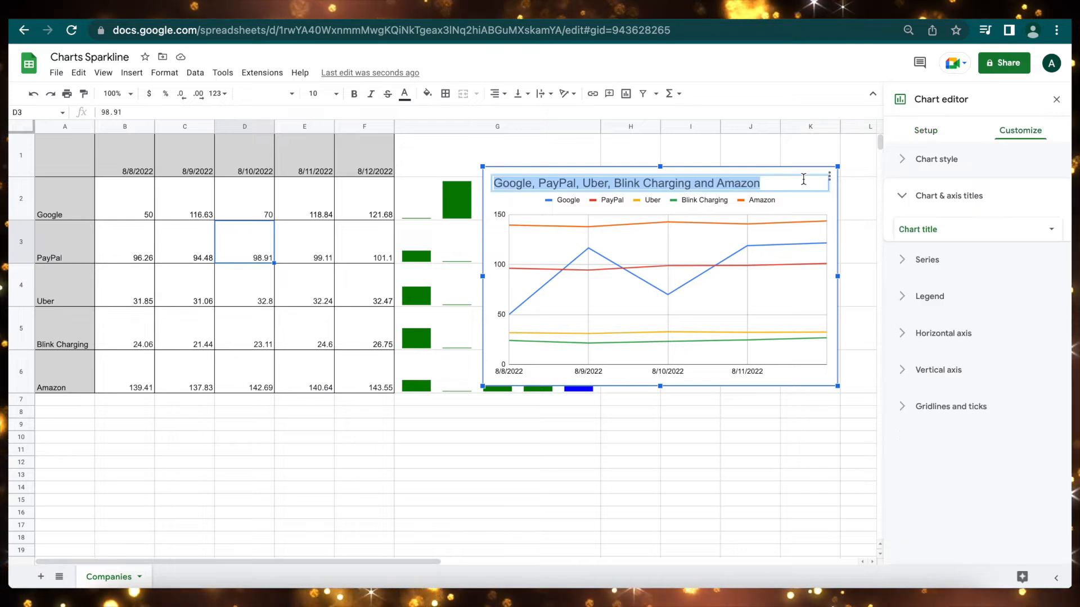
{"action": "left_click", "coordinate": [808, 203]}
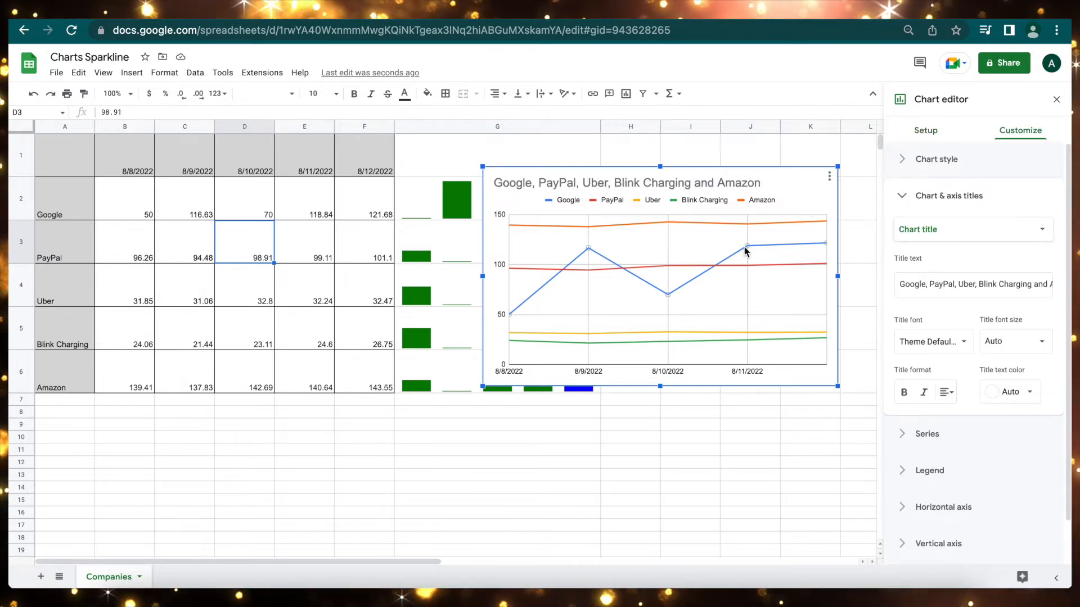
Select the PayPal series in the chart and set its line color to green
{"action": "double_click", "coordinate": [746, 247]}
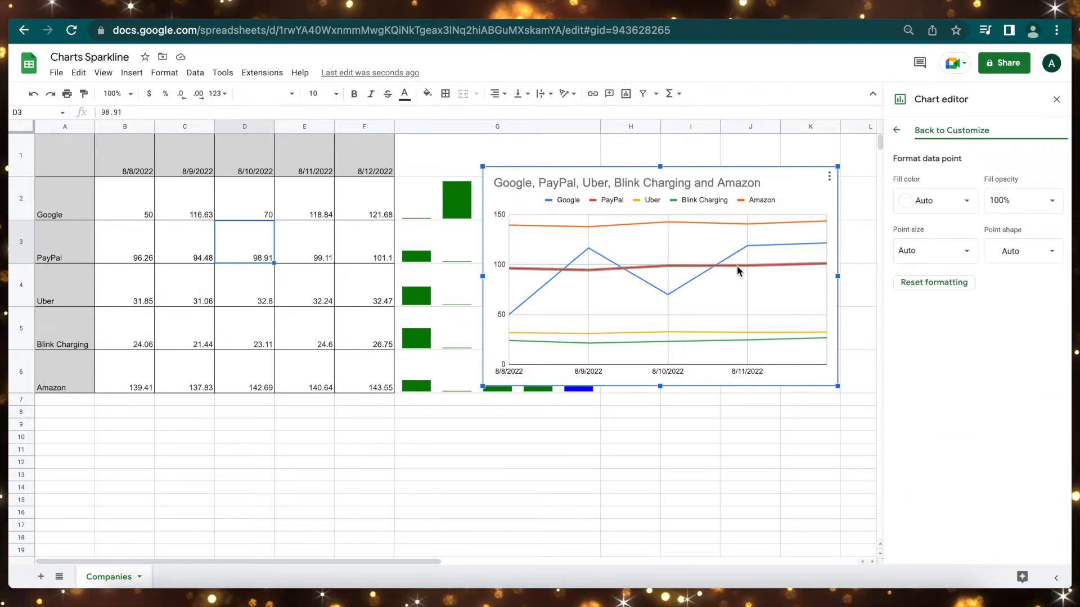
{"action": "left_click", "coordinate": [737, 267]}
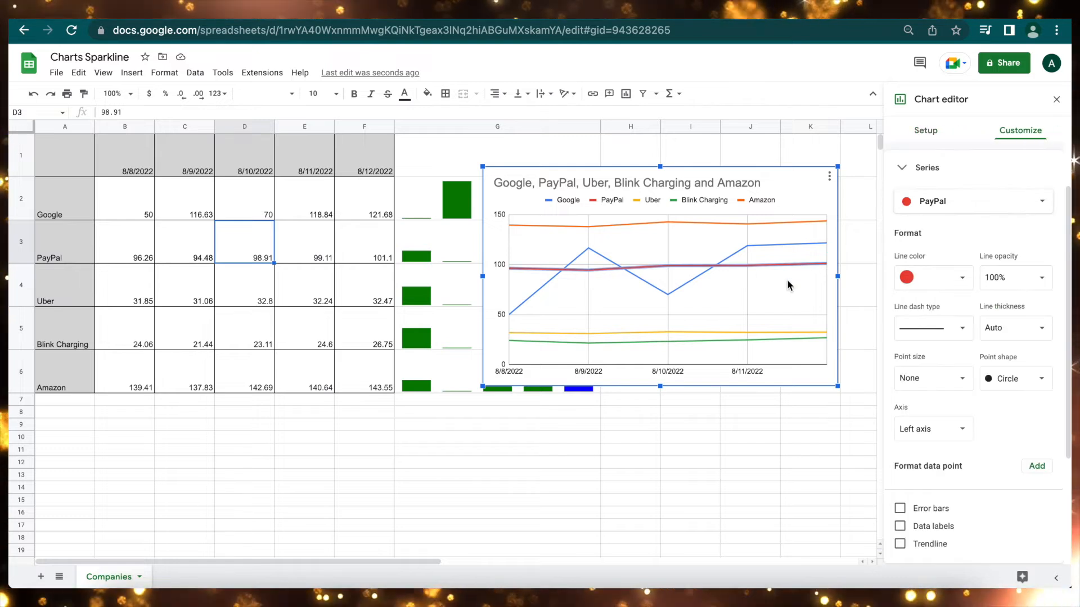
{"action": "left_click", "coordinate": [988, 209]}
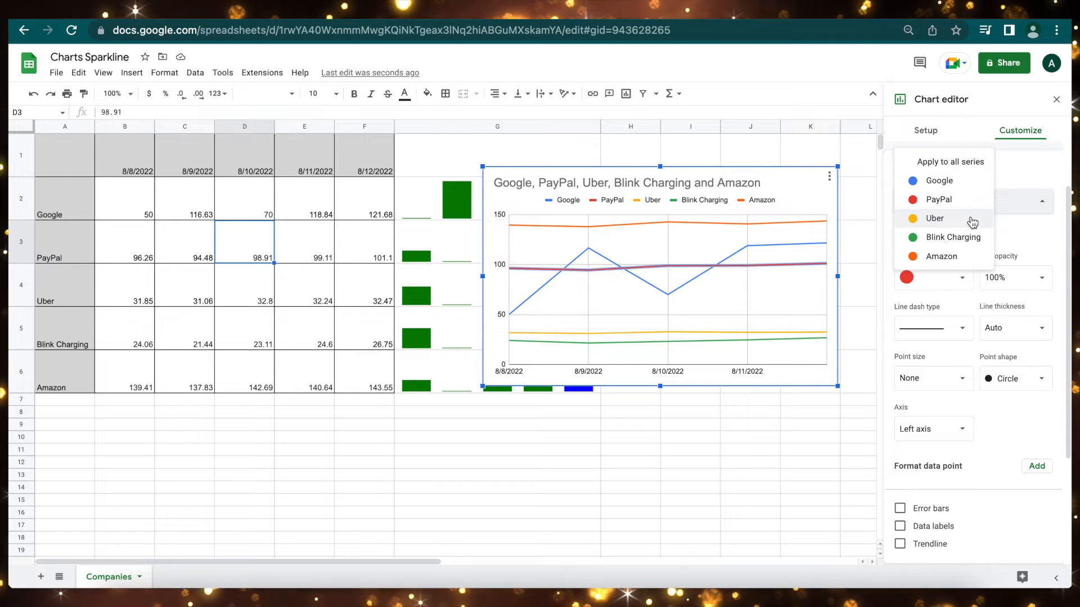
{"action": "left_click", "coordinate": [1016, 221]}
{"action": "left_click", "coordinate": [959, 278]}
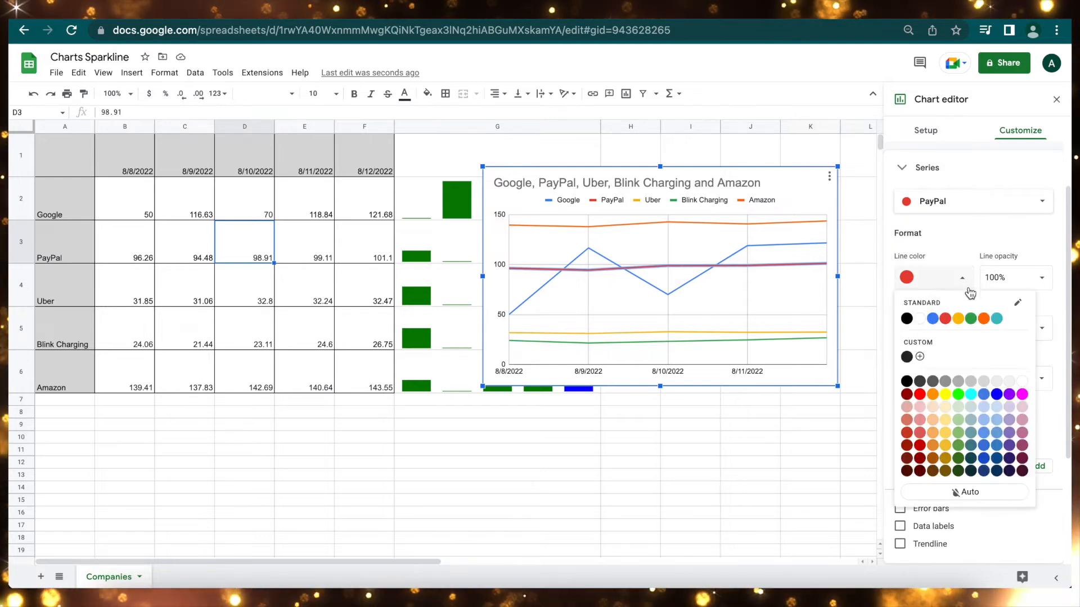
{"action": "left_click", "coordinate": [971, 319]}
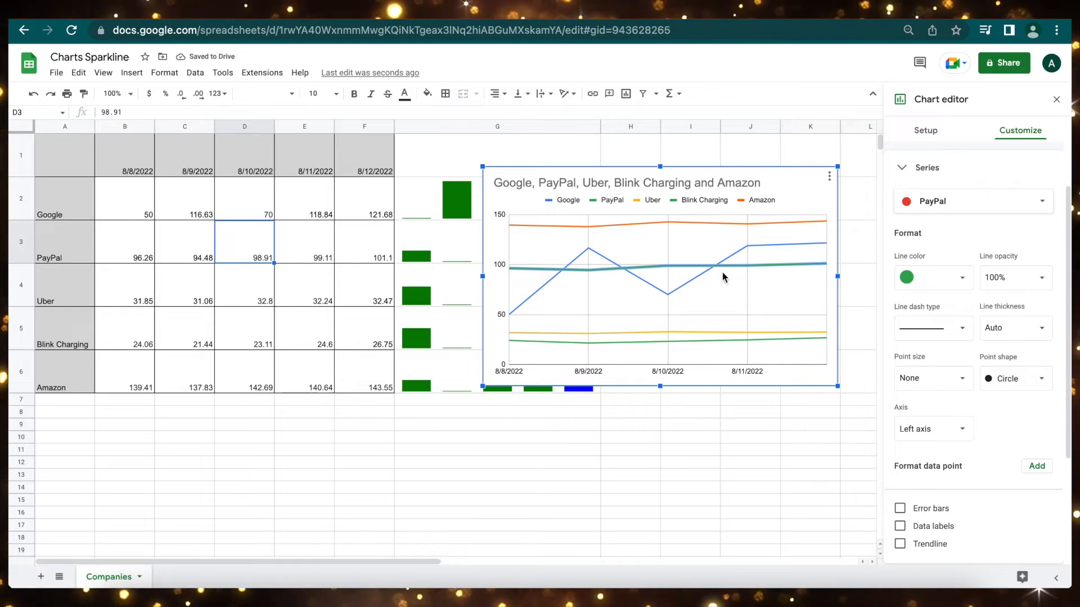
View the horizontal and vertical axis settings, and replace the chart title with "Companies"
{"action": "left_click", "coordinate": [675, 372]}
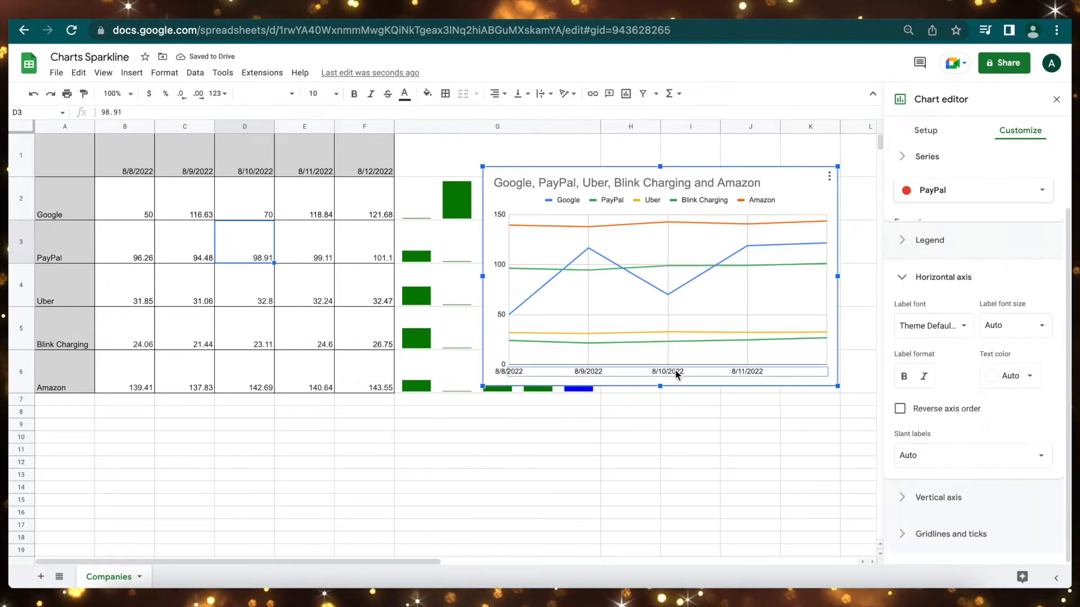
{"action": "left_click", "coordinate": [495, 305]}
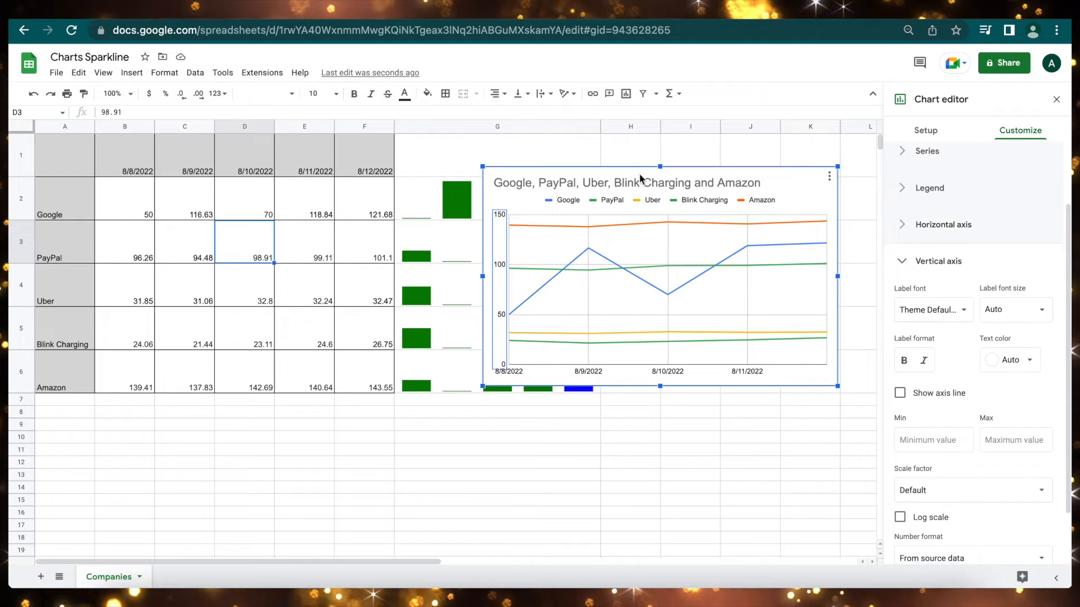
{"action": "left_click", "coordinate": [593, 185]}
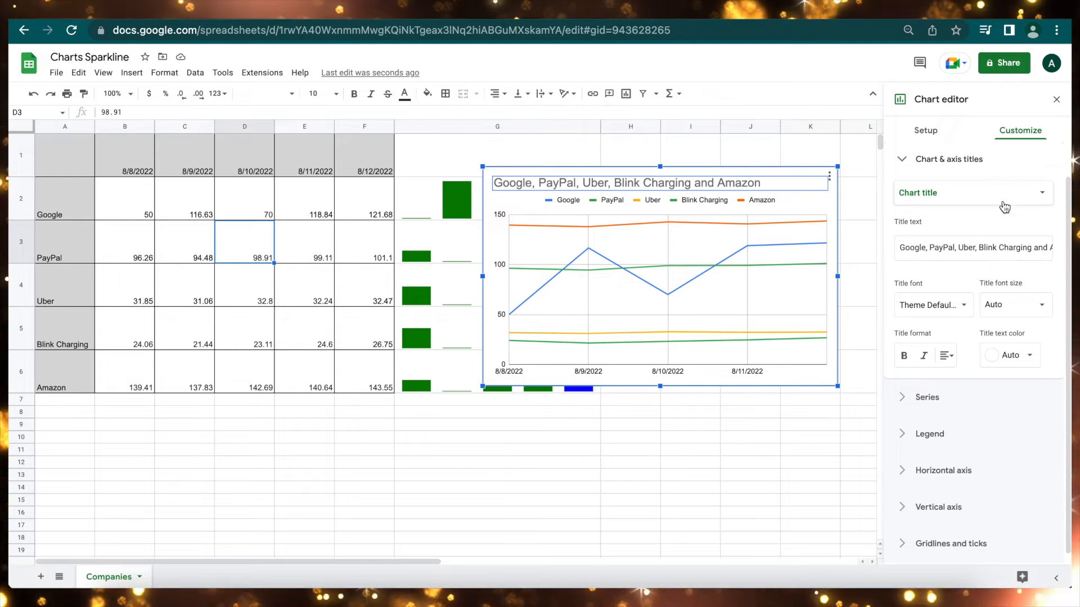
{"action": "triple_click", "coordinate": [898, 247]}
{"action": "type", "text": "Compani"}
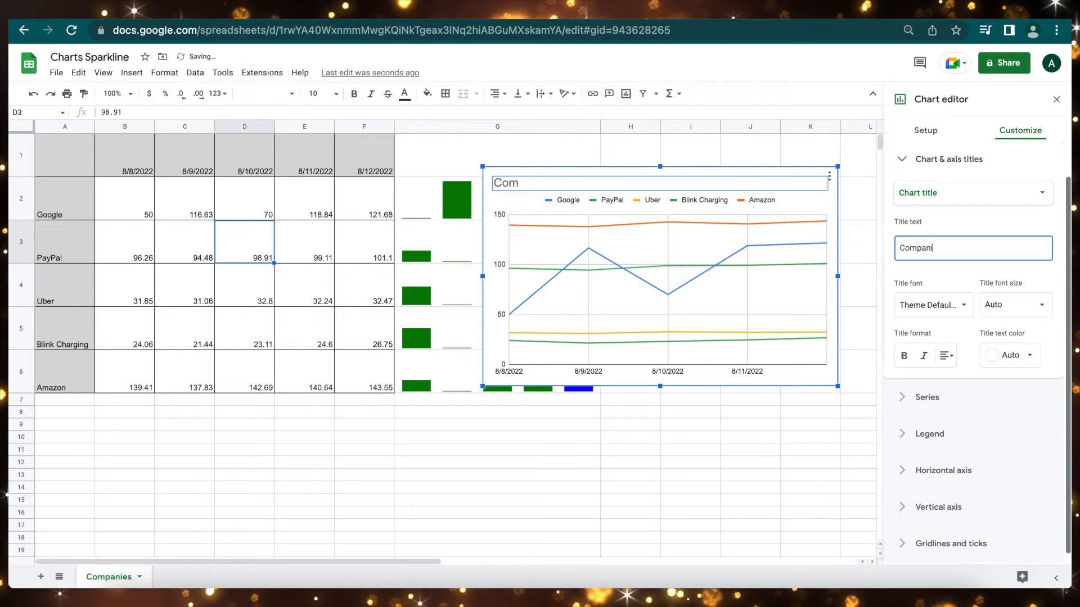
{"action": "key", "text": "BackSpace"}
{"action": "type", "text": "ies"}
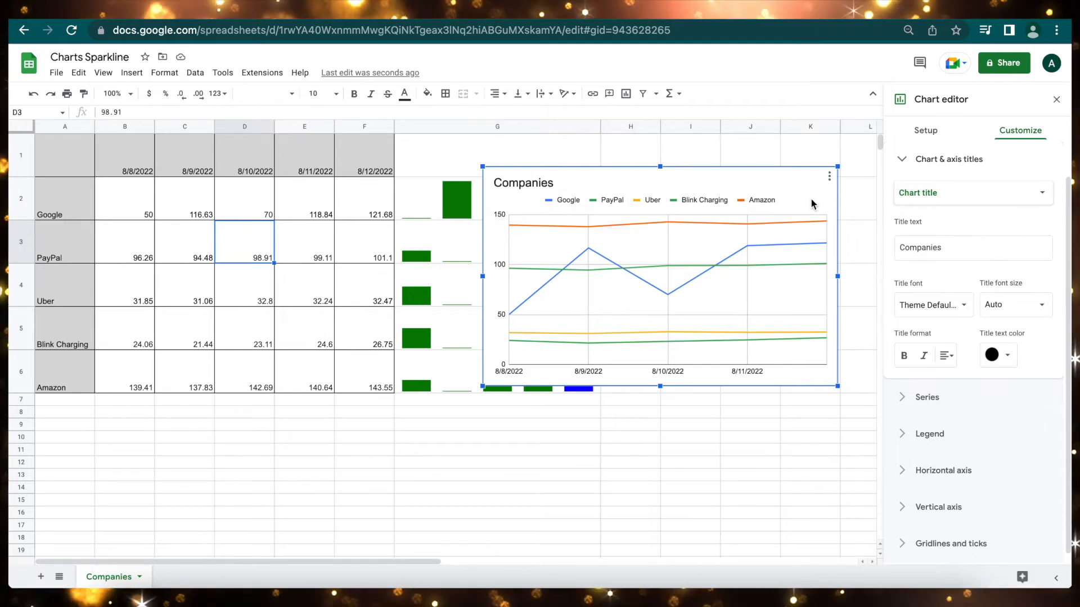
Examine the chart's setup settings, including its data range and the available X-axis fields
{"action": "left_click", "coordinate": [931, 134]}
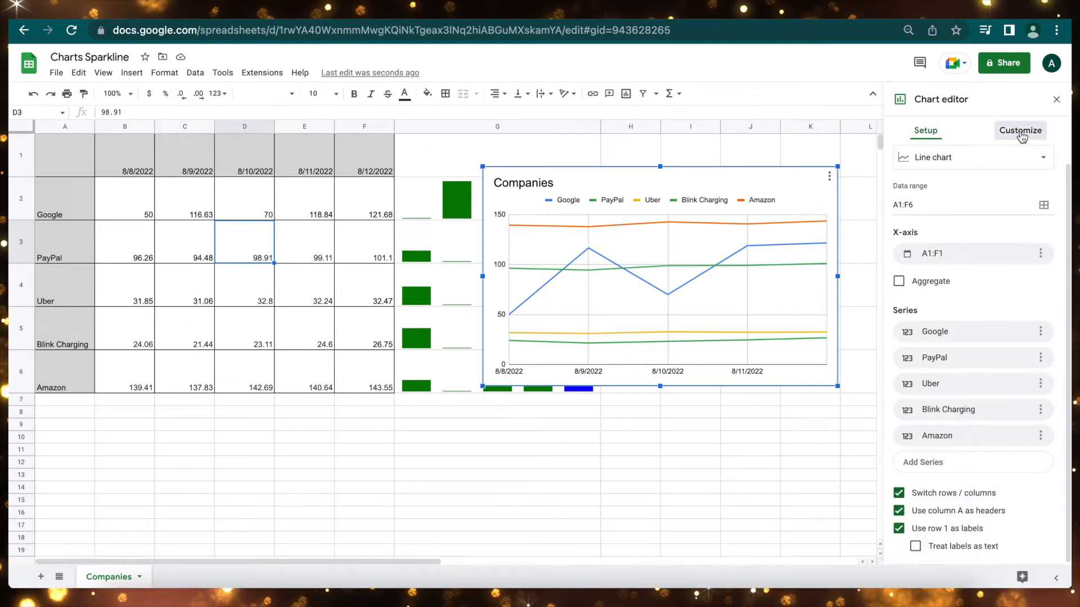
{"action": "left_click", "coordinate": [1020, 131]}
{"action": "left_click", "coordinate": [928, 132]}
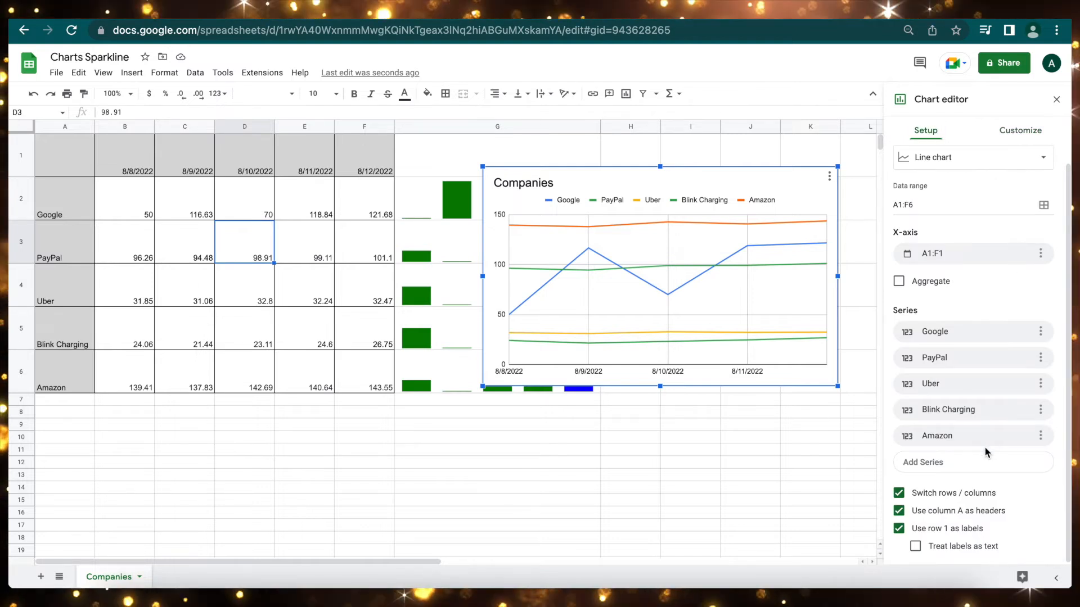
{"action": "scroll", "coordinate": [984, 447], "scroll_direction": "up", "scroll_amount": 1}
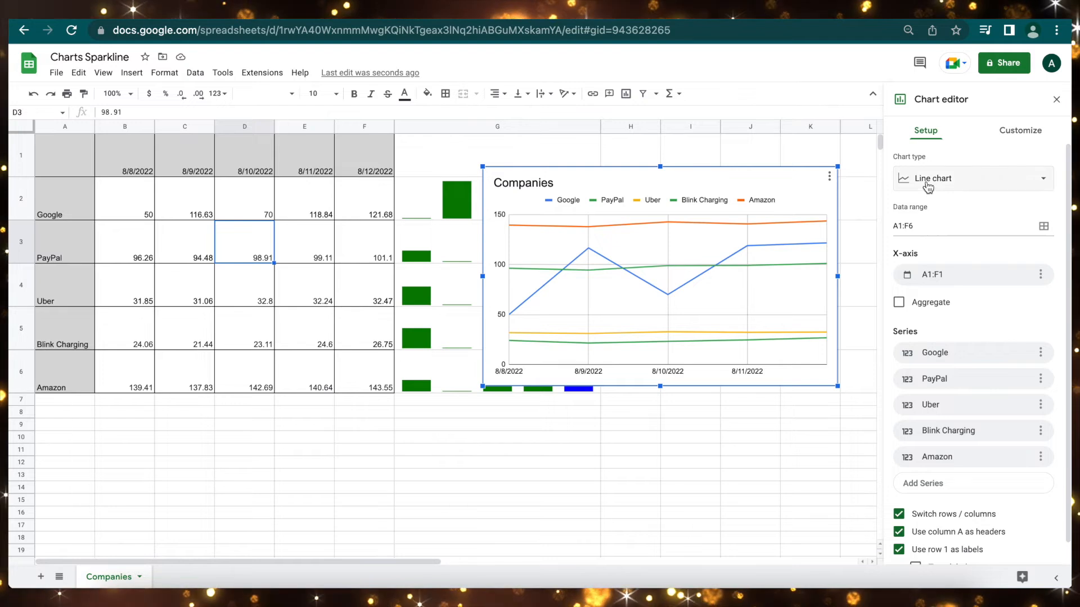
{"action": "left_click", "coordinate": [911, 226]}
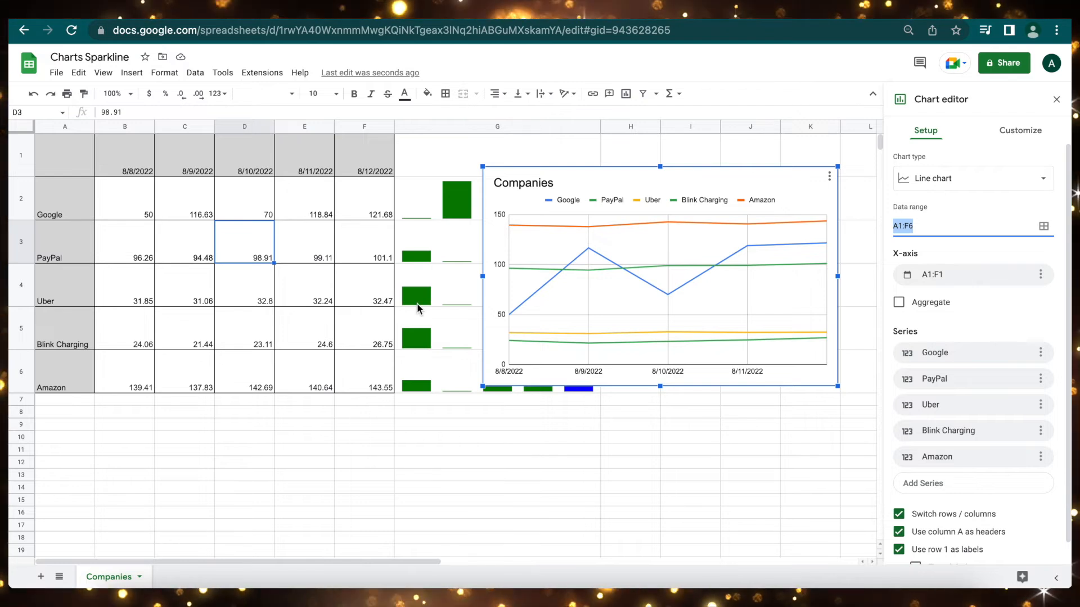
{"action": "left_click", "coordinate": [953, 282]}
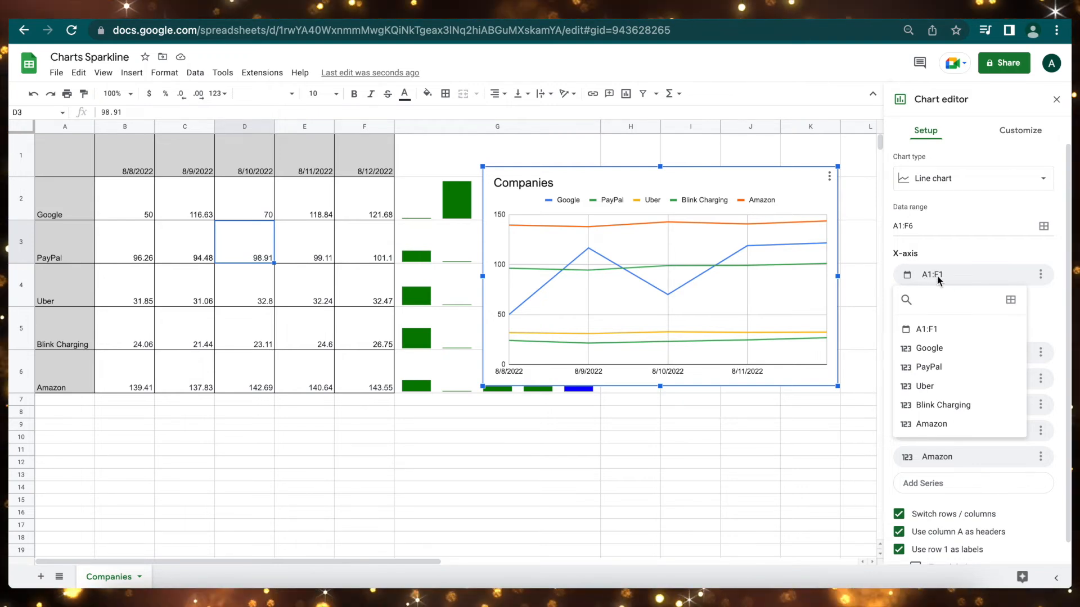
Highlight the date header row A1:F1 and compare it with the chart's horizontal axis
{"action": "left_click_drag", "start_coordinate": [97, 159], "coordinate": [204, 162]}
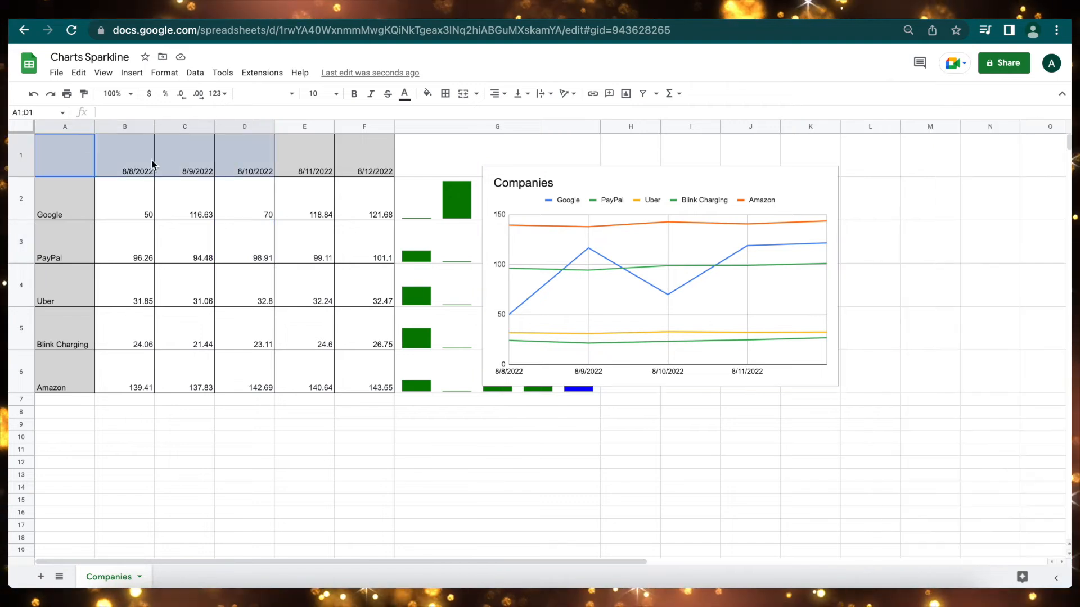
{"action": "left_click_drag", "start_coordinate": [77, 157], "coordinate": [352, 164]}
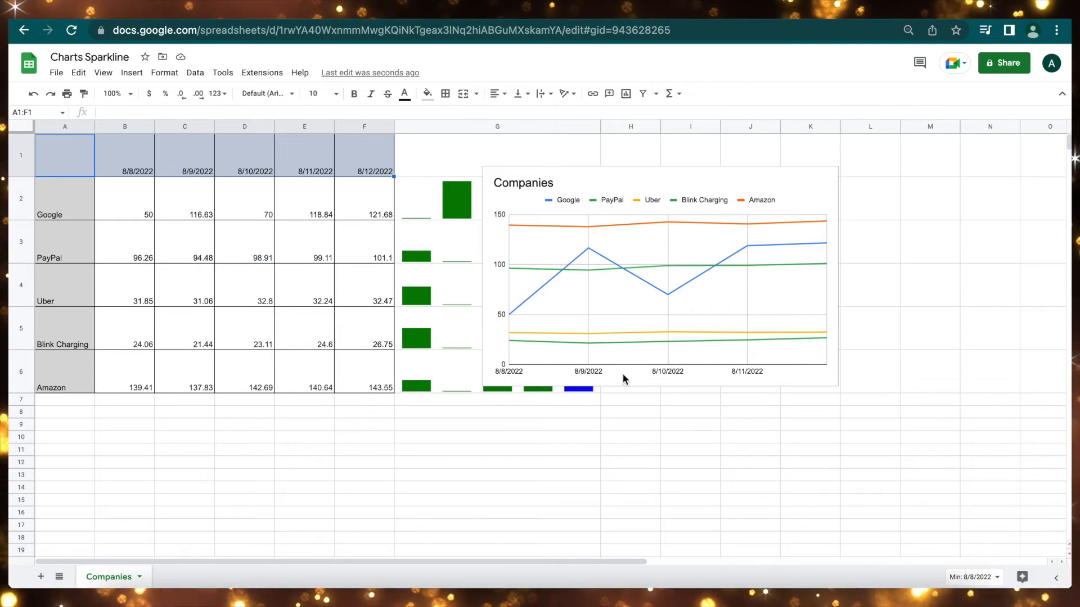
{"action": "left_click", "coordinate": [687, 373]}
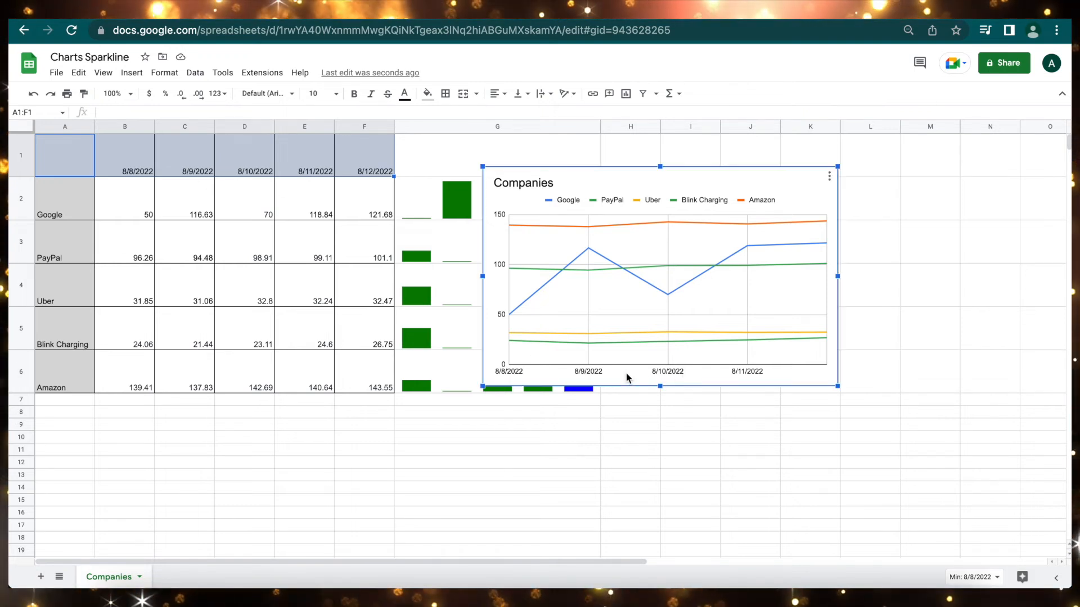